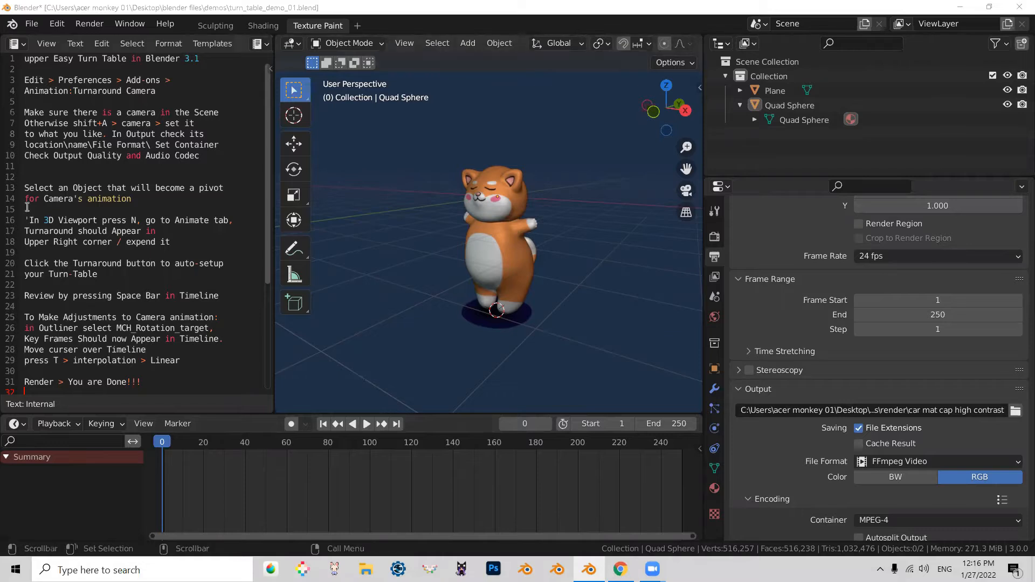
# Search the add-on preferences for "anim" and check whether Animation: Turnaround Camera is enabled.
pyautogui.click(57, 25)
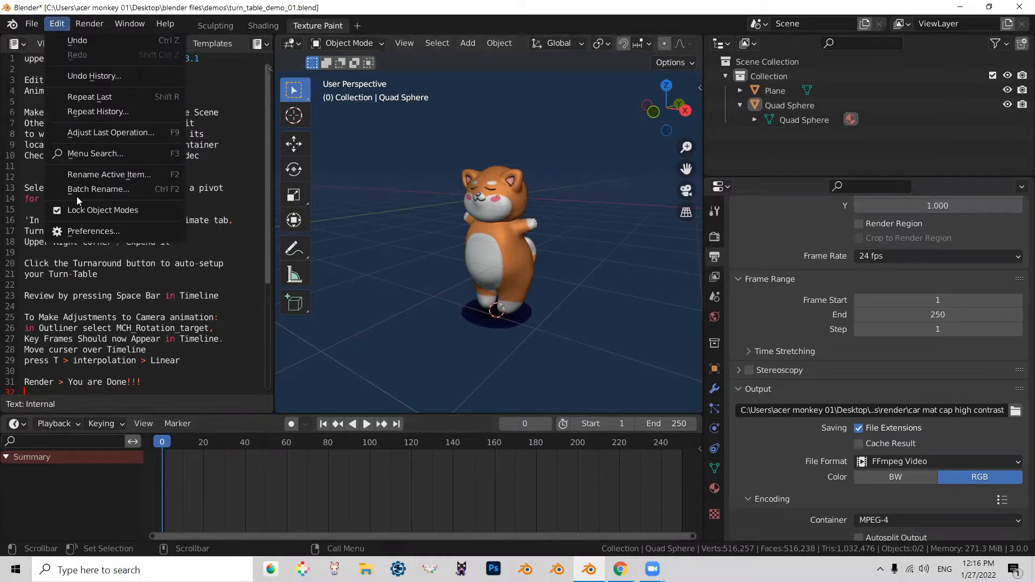
pyautogui.click(79, 232)
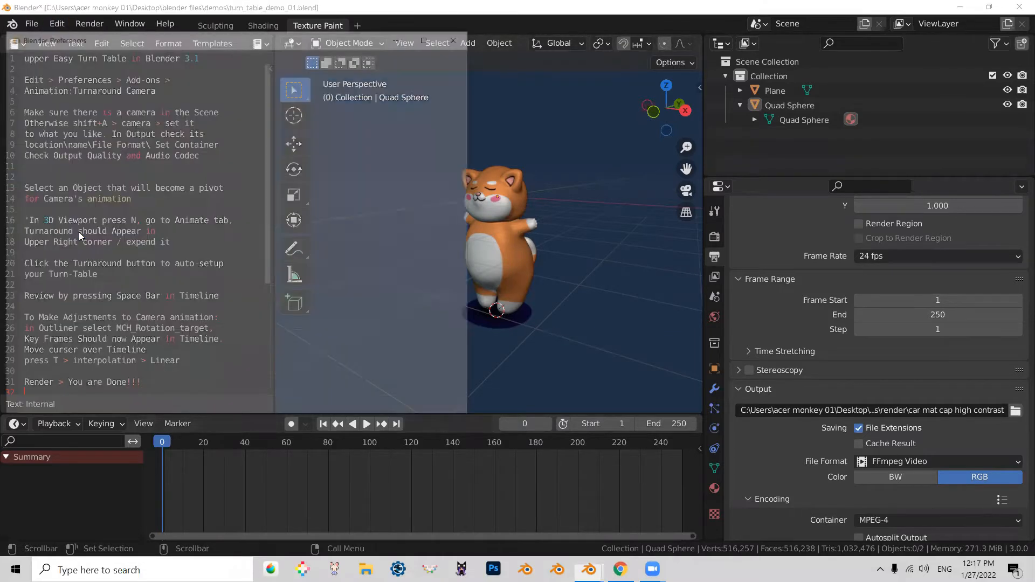
pyautogui.click(384, 71)
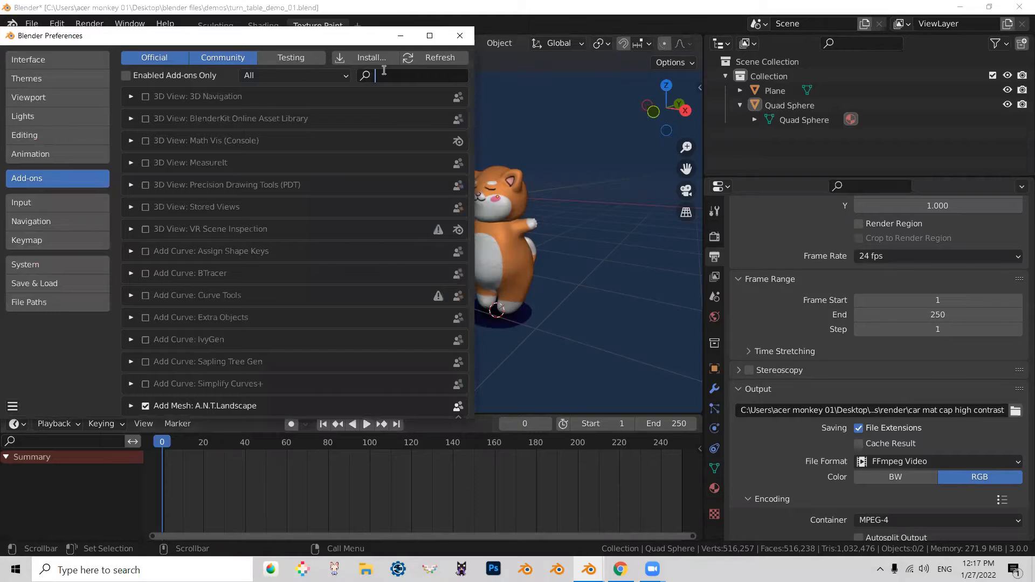
pyautogui.write('anim')
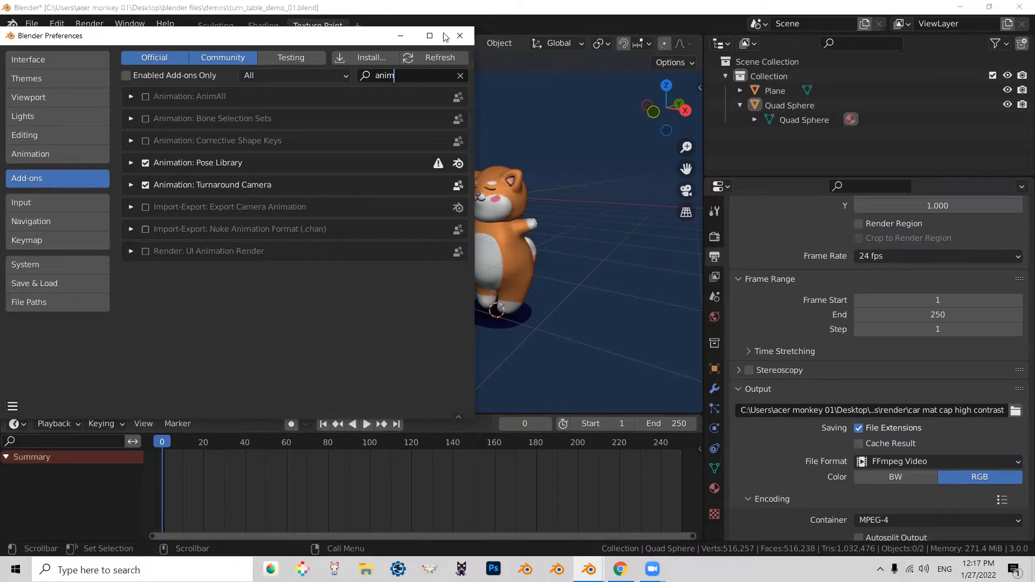
pyautogui.click(460, 36)
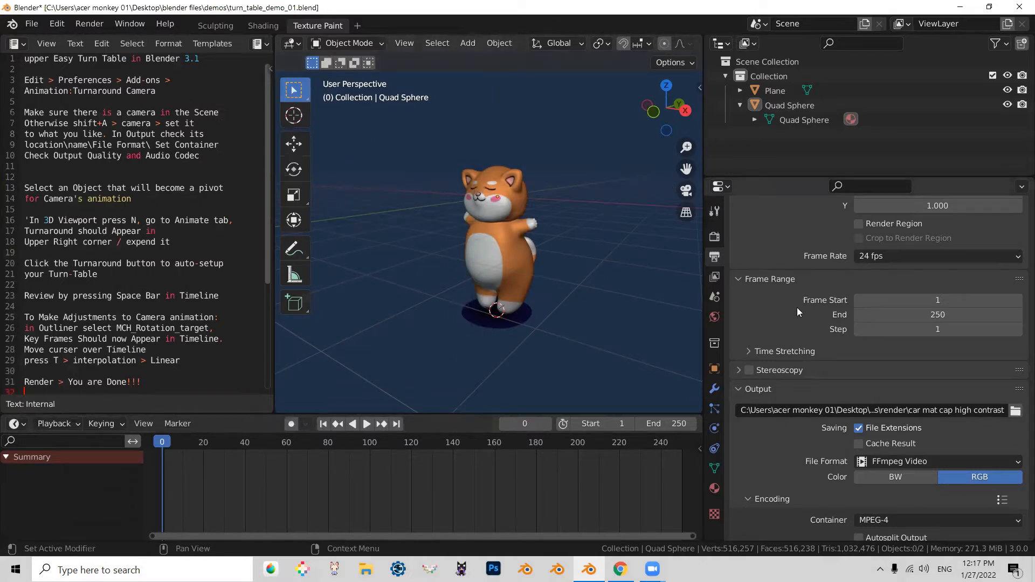
# Rename the Quad Sphere object in the outliner as Fat Cat.
pyautogui.moveTo(777, 177); pyautogui.dragTo(776, 190)
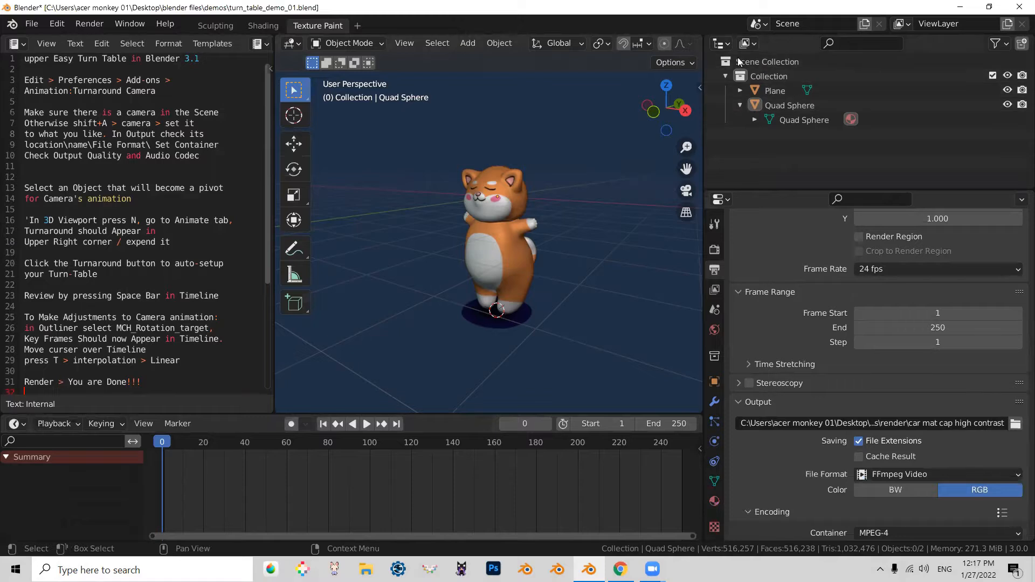
pyautogui.doubleClick(789, 105)
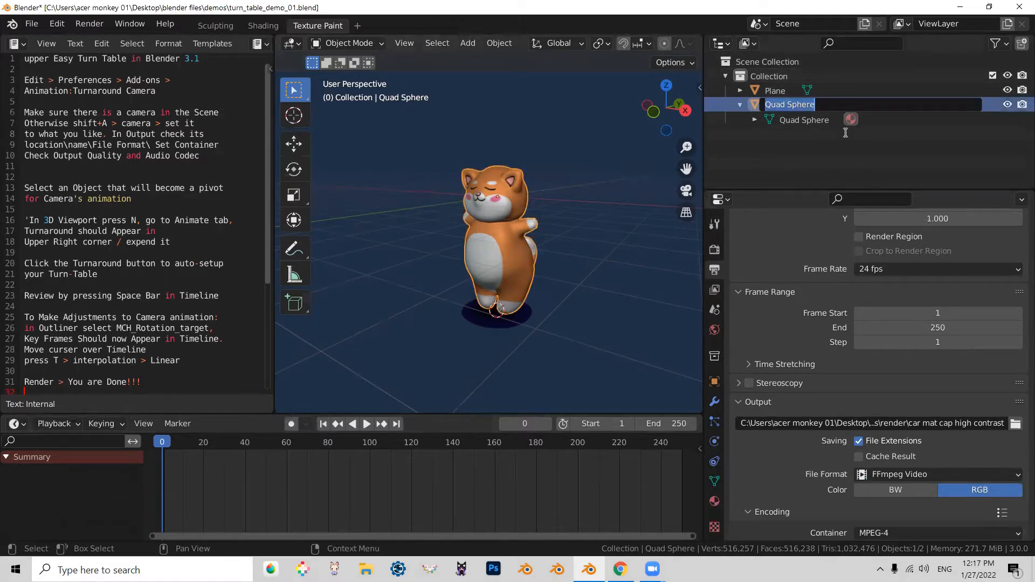
pyautogui.write('Fat Cat')
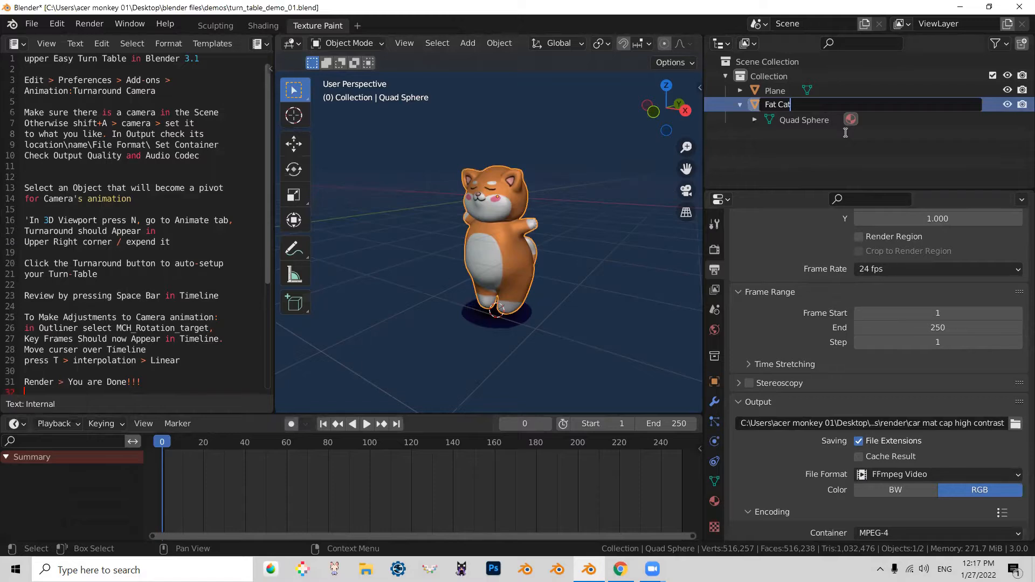
pyautogui.press('Return')
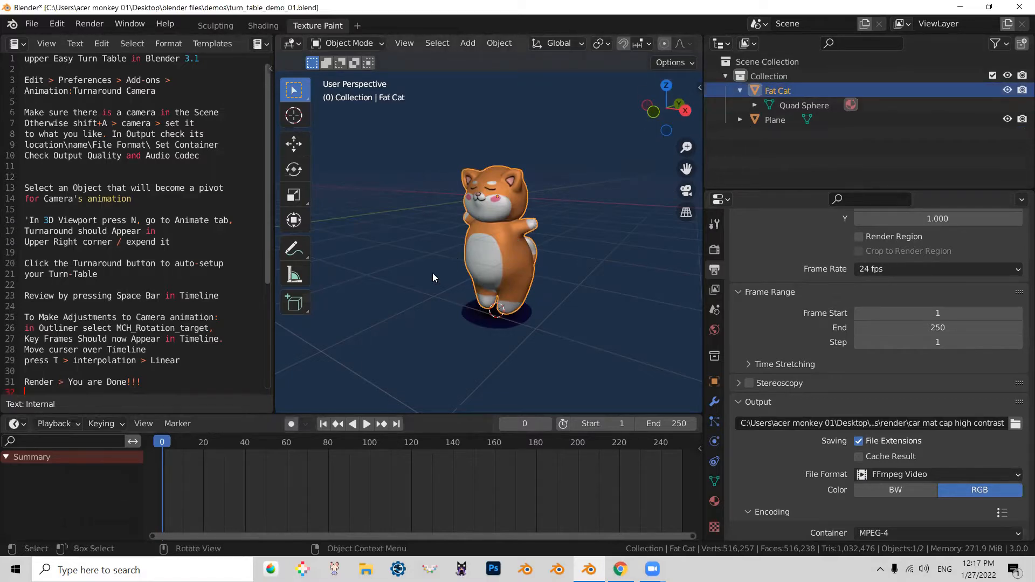
# Add a camera to the scene and switch the viewport to look through it.
pyautogui.hotkey('shift', 'a')
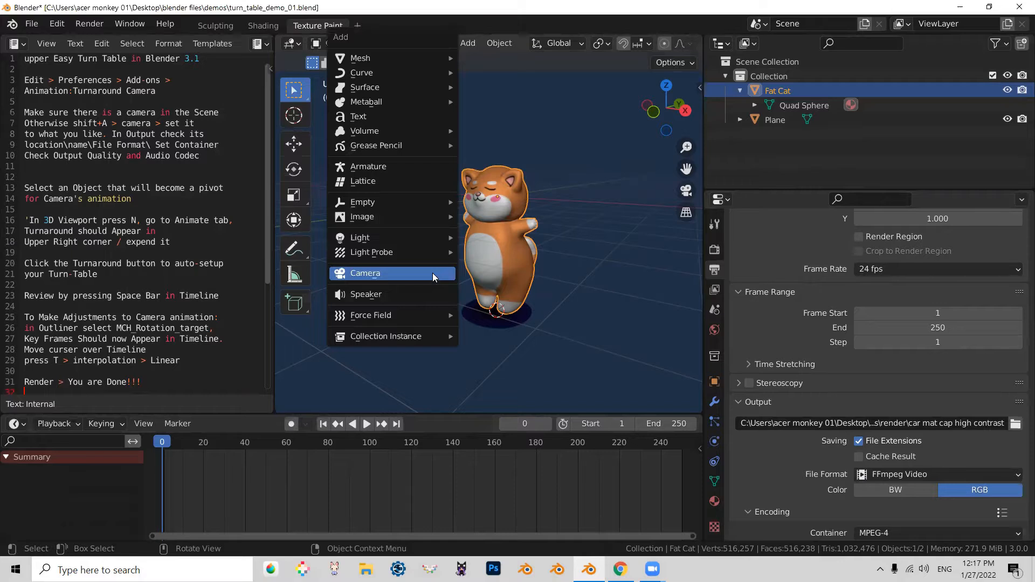
pyautogui.click(432, 273)
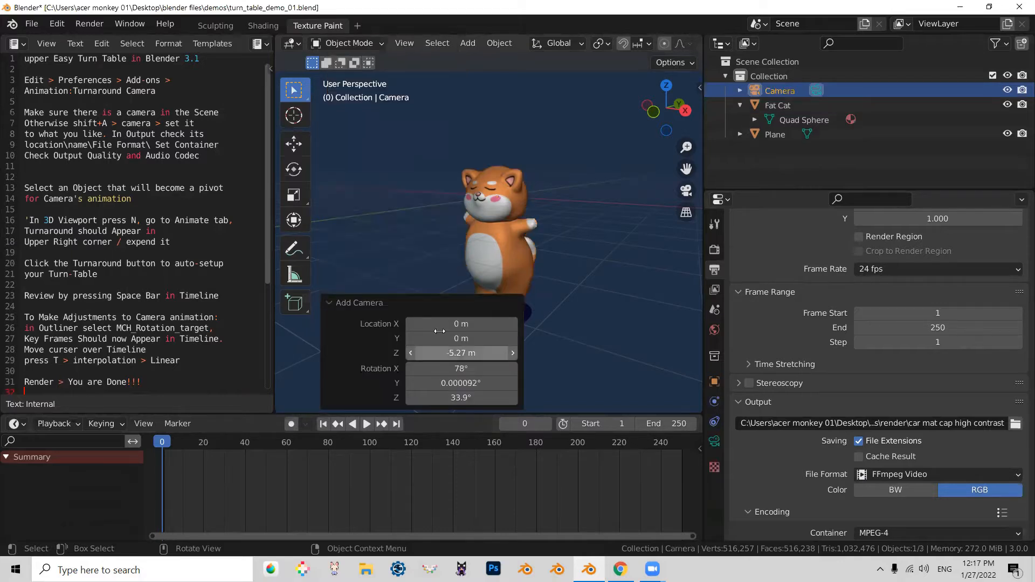
pyautogui.click(327, 302)
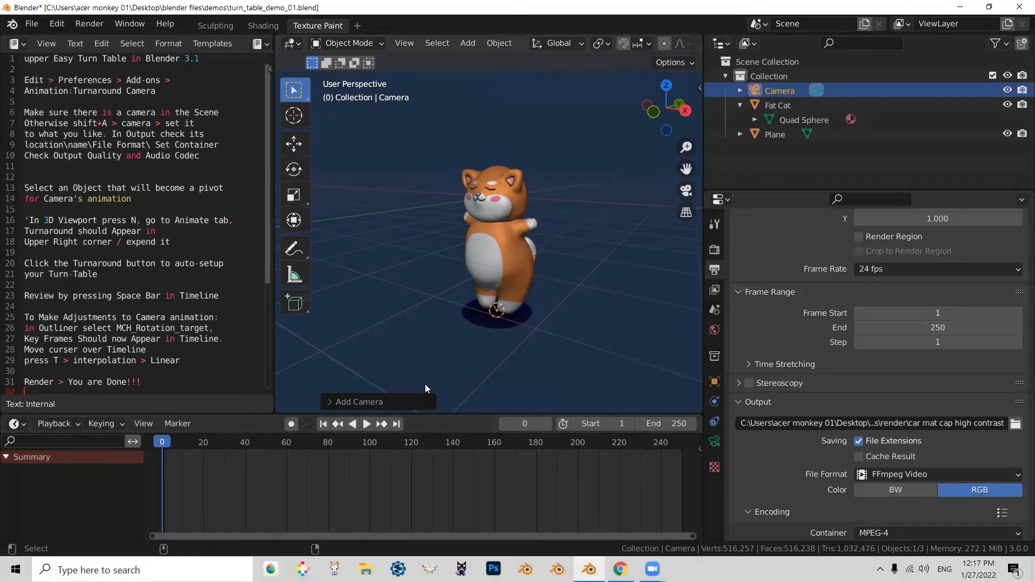
pyautogui.press('KP_0')
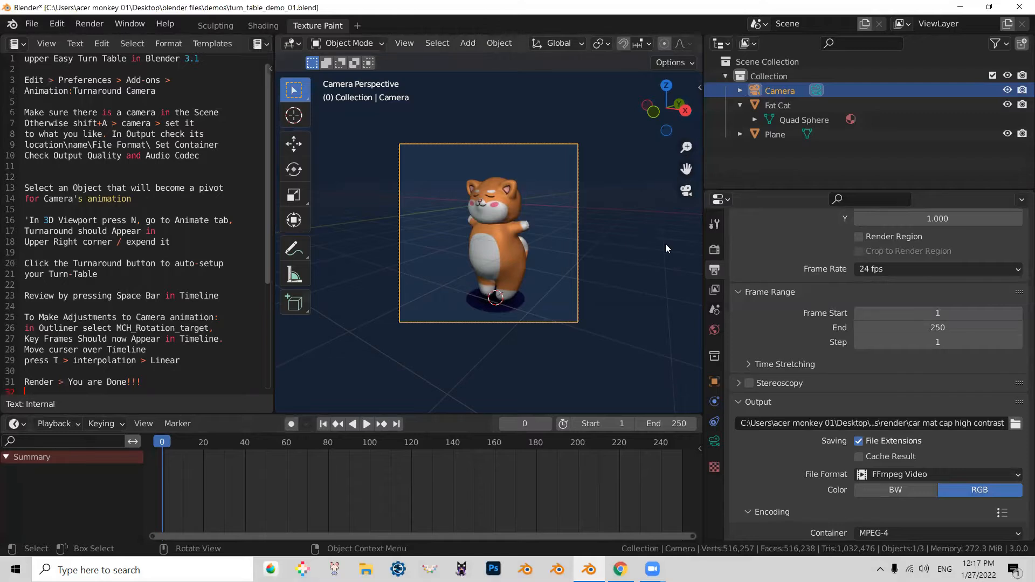
# Reframe the cat in the camera frame with Camera to View temporarily locked, leaving the Fat Cat object selected.
pyautogui.press('n')
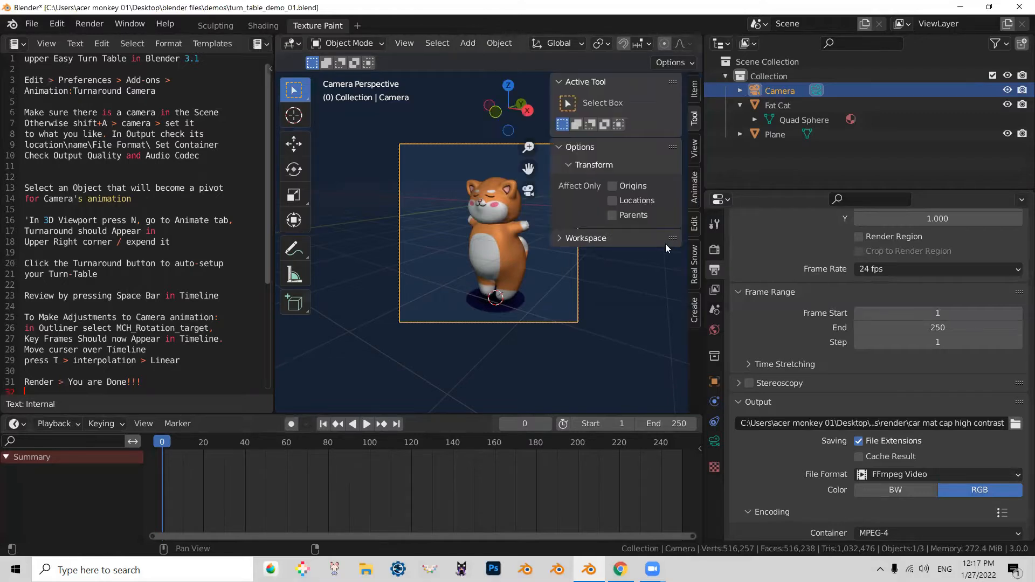
pyautogui.click(694, 148)
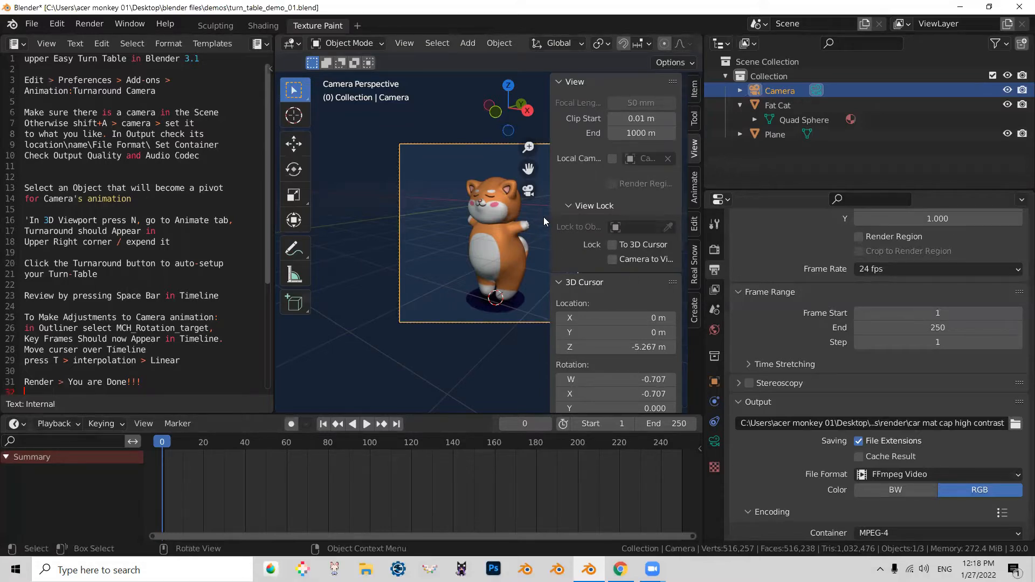
pyautogui.click(612, 259)
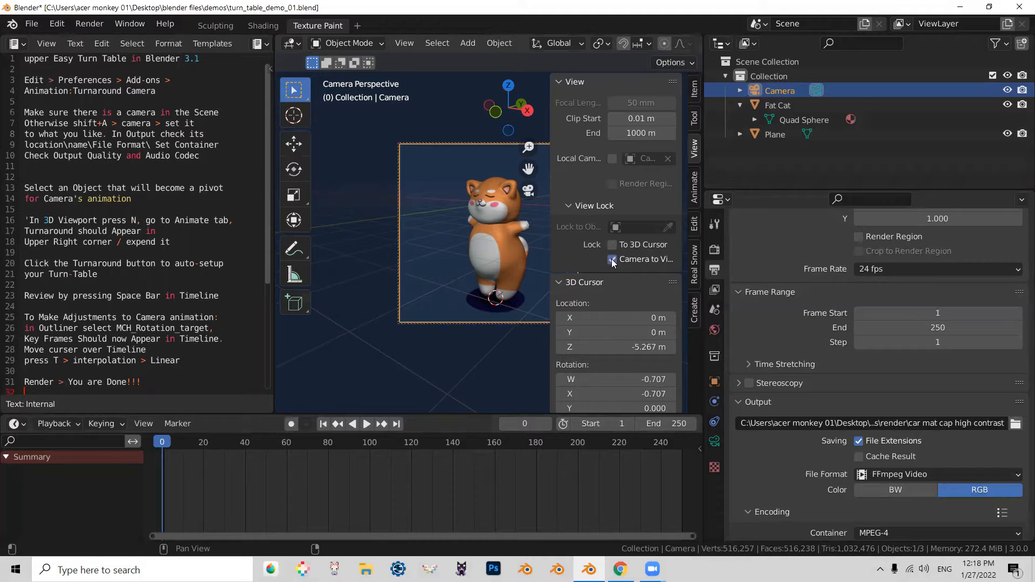
pyautogui.click(496, 249)
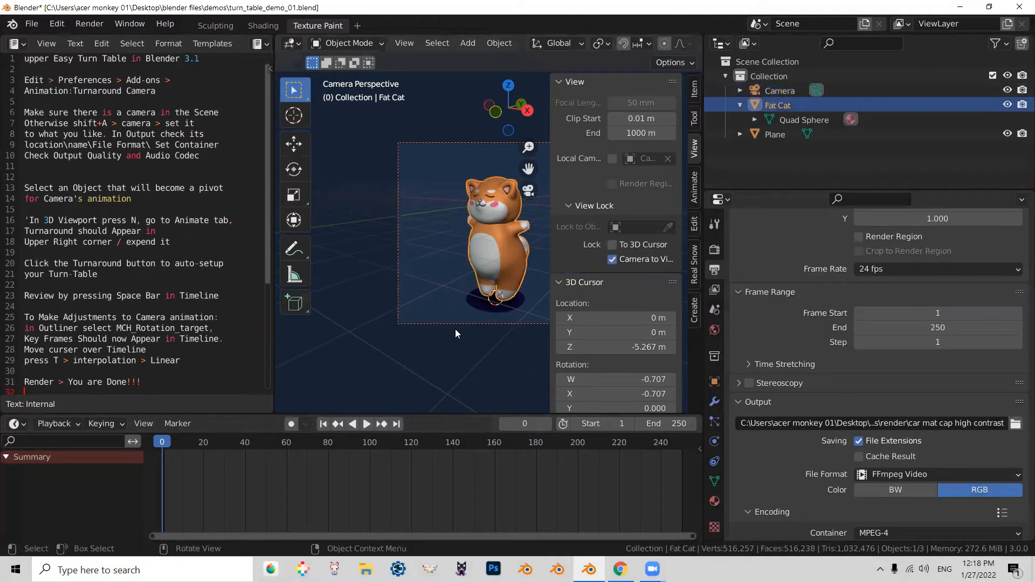
pyautogui.press('n')
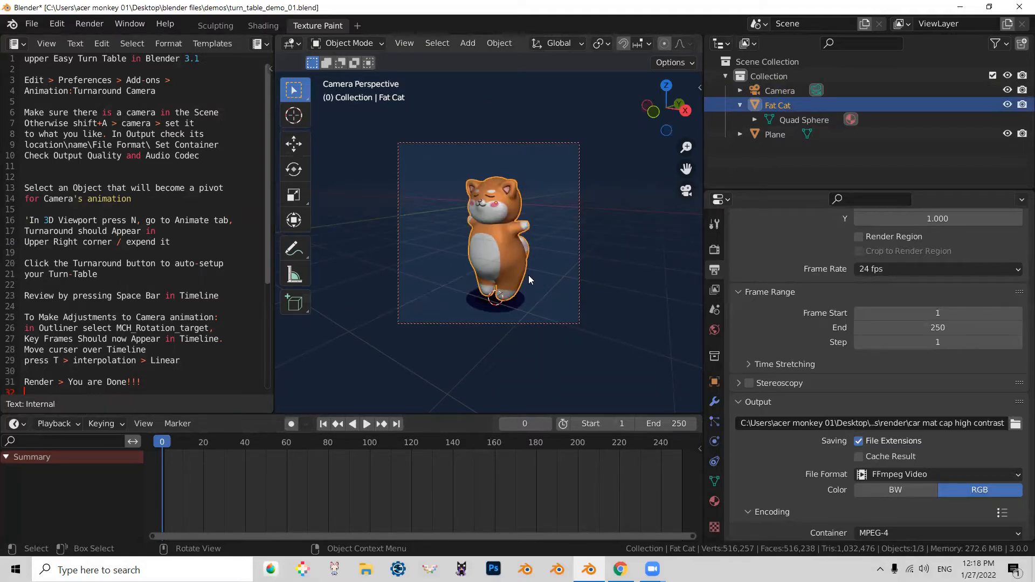
pyautogui.scroll(1, 528, 275)
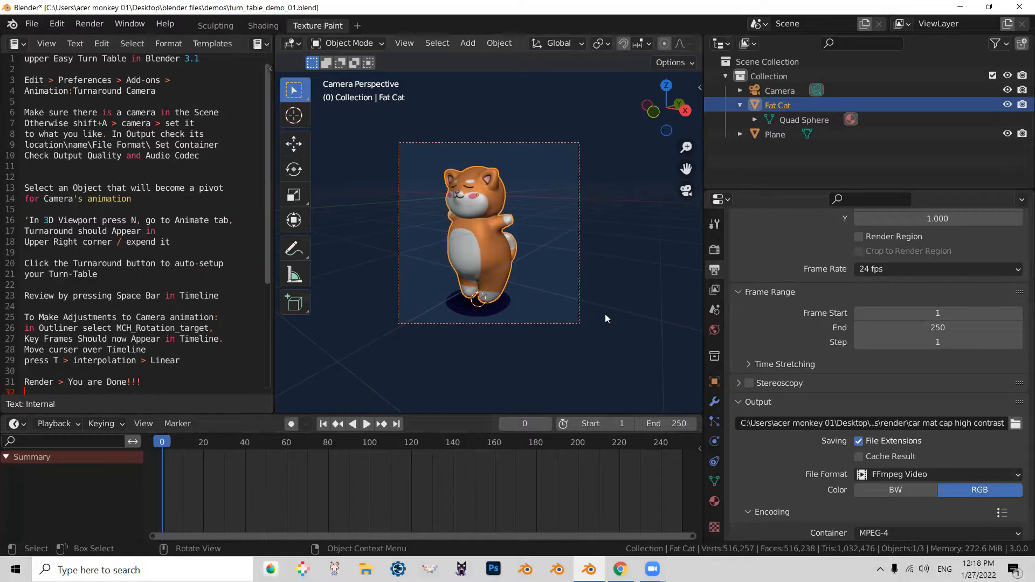
pyautogui.press('n')
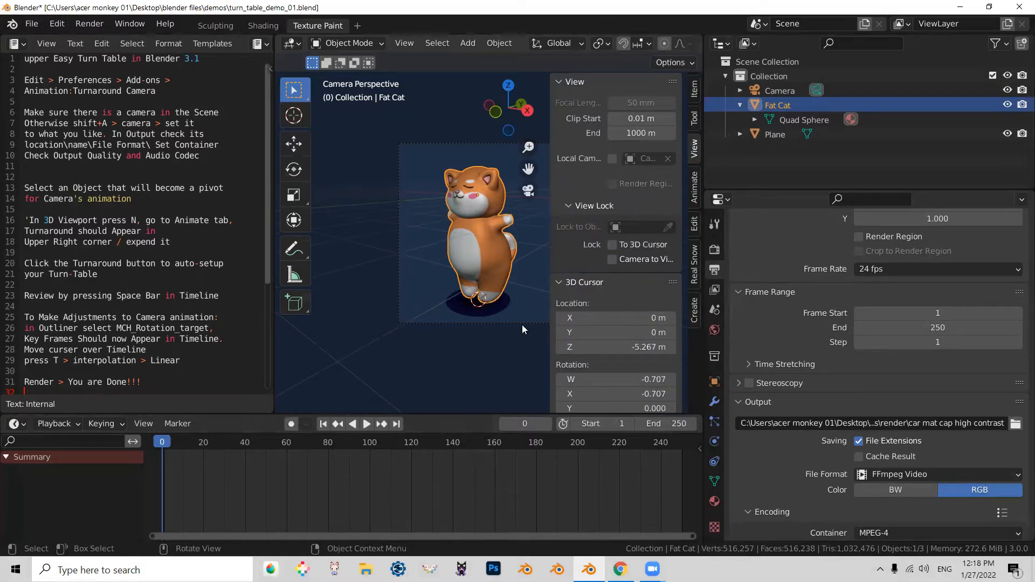
pyautogui.press('n')
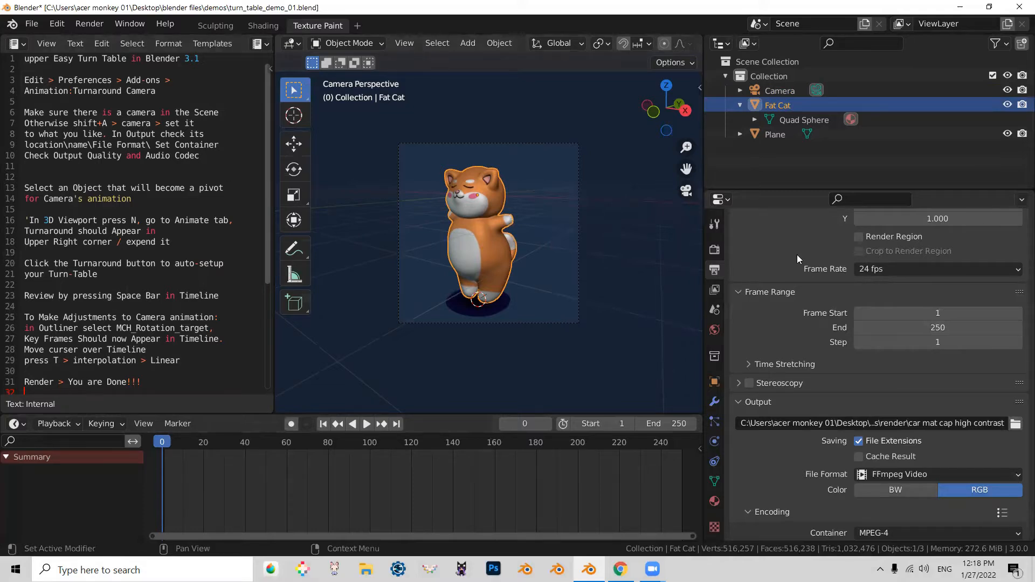
# Review the output settings for resolution, frame rate, frame range and file format, and examine the render output folder.
pyautogui.scroll(5, 784, 337)
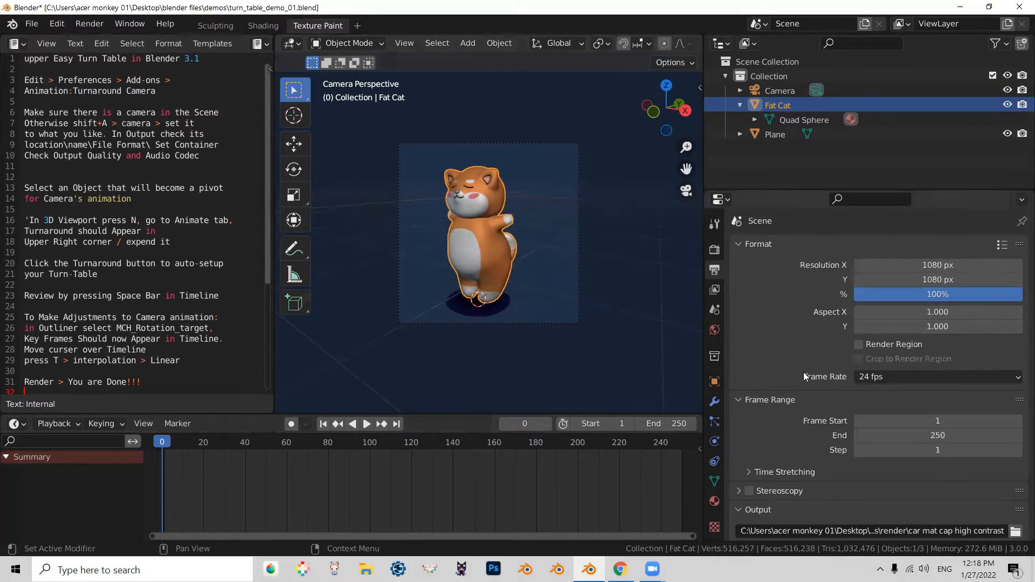
pyautogui.scroll(-2, 798, 301)
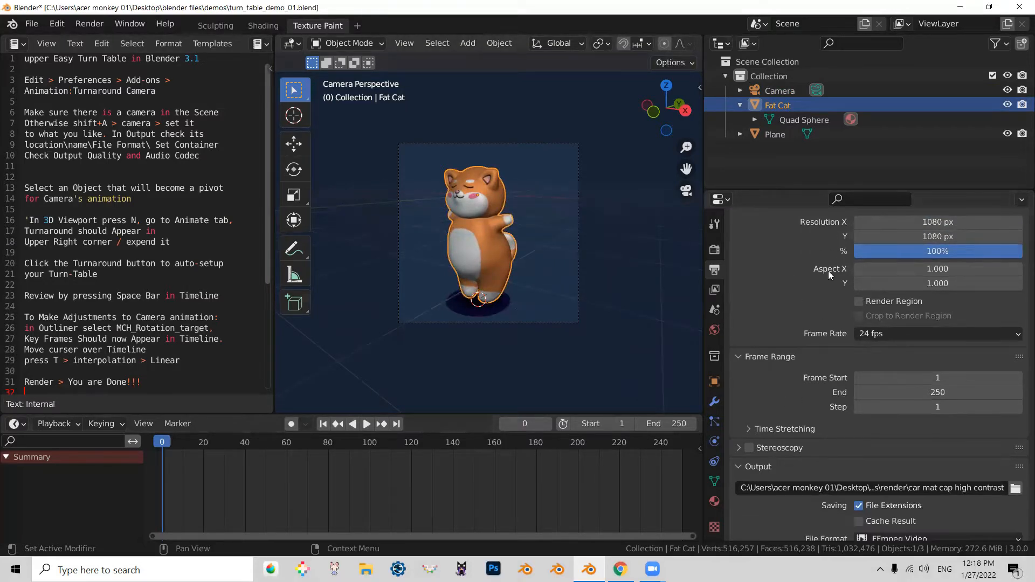
pyautogui.scroll(2, 844, 359)
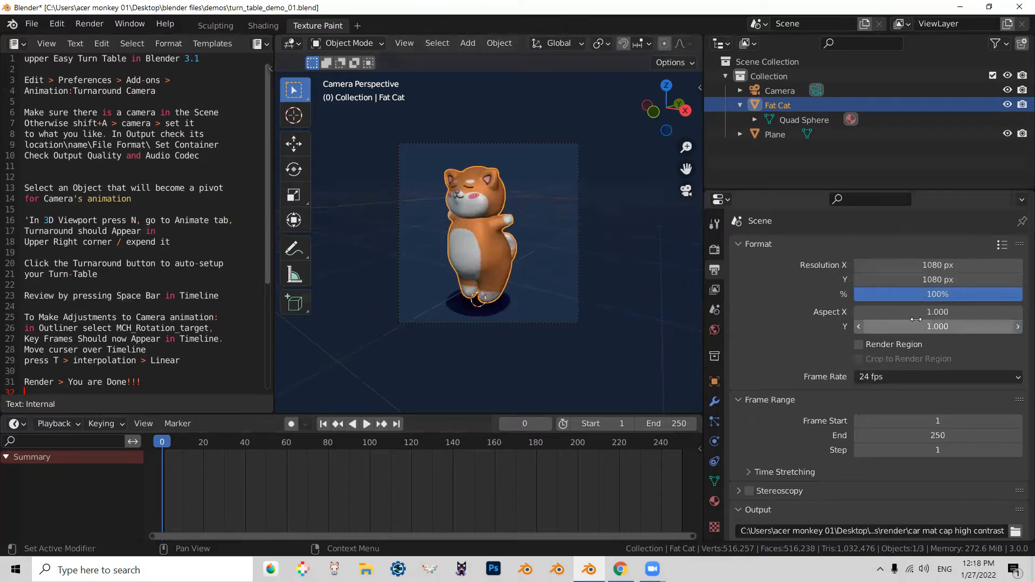
pyautogui.scroll(-3, 763, 306)
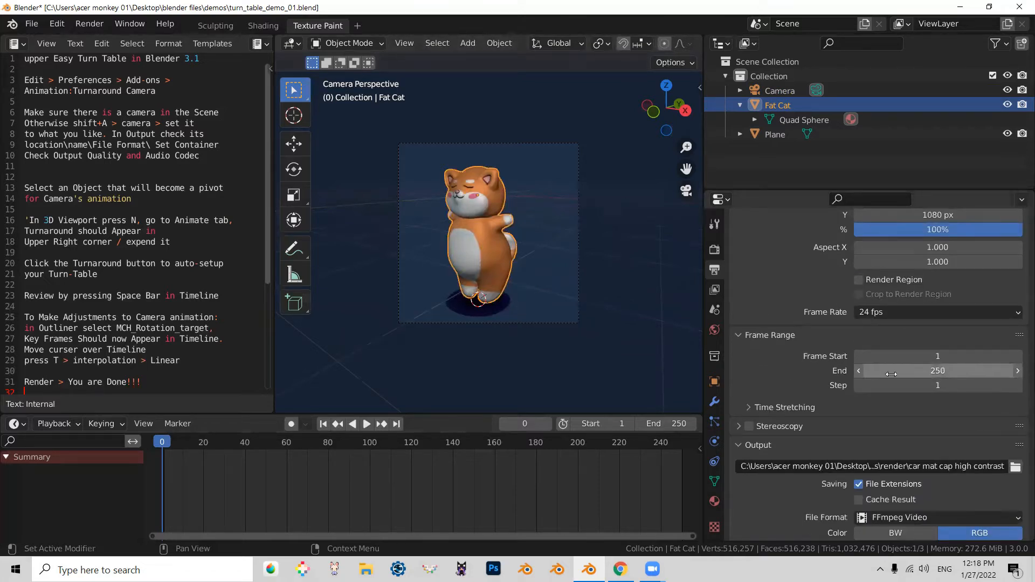
pyautogui.scroll(-6, 790, 261)
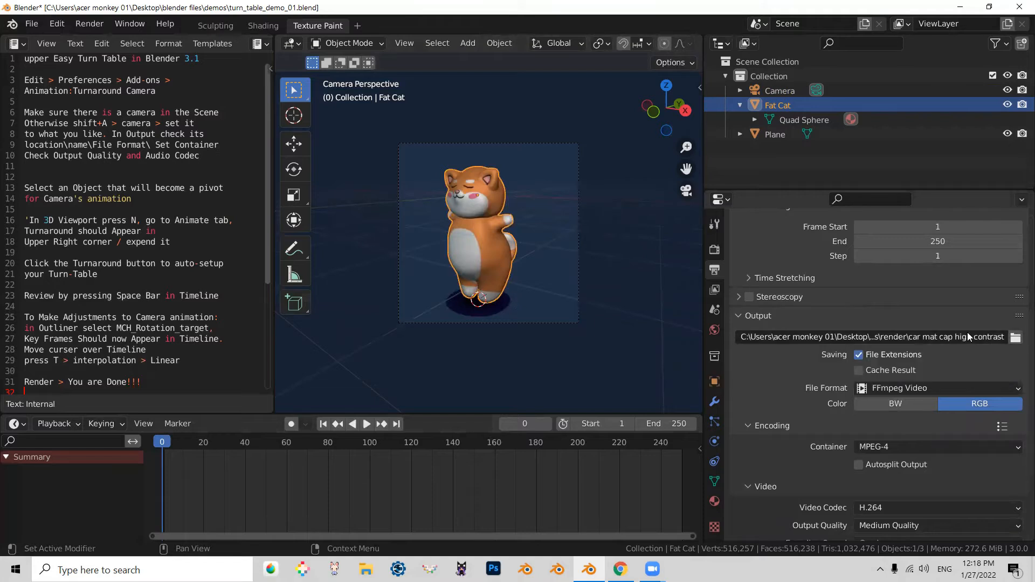
pyautogui.click(1016, 338)
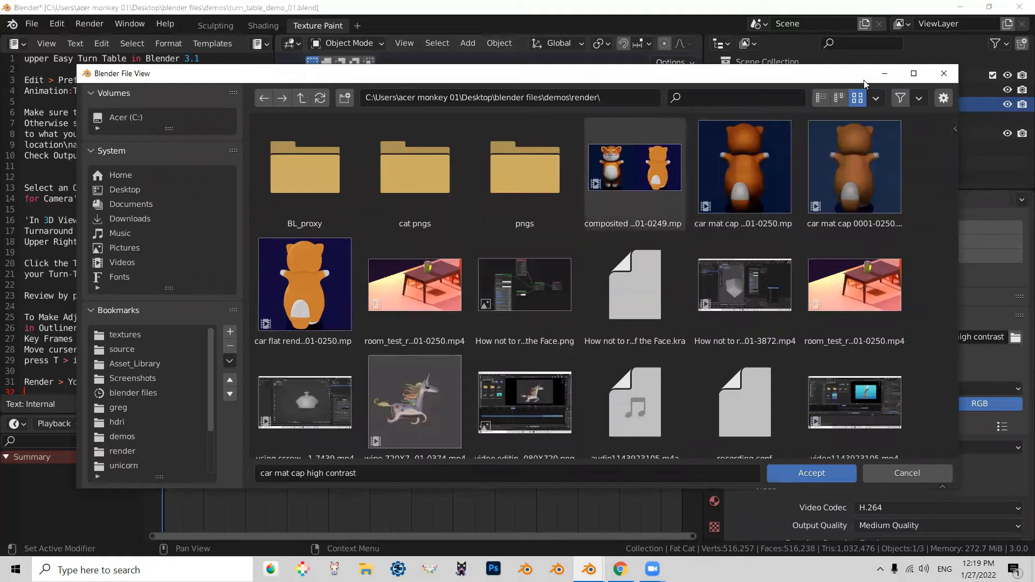
pyautogui.click(951, 78)
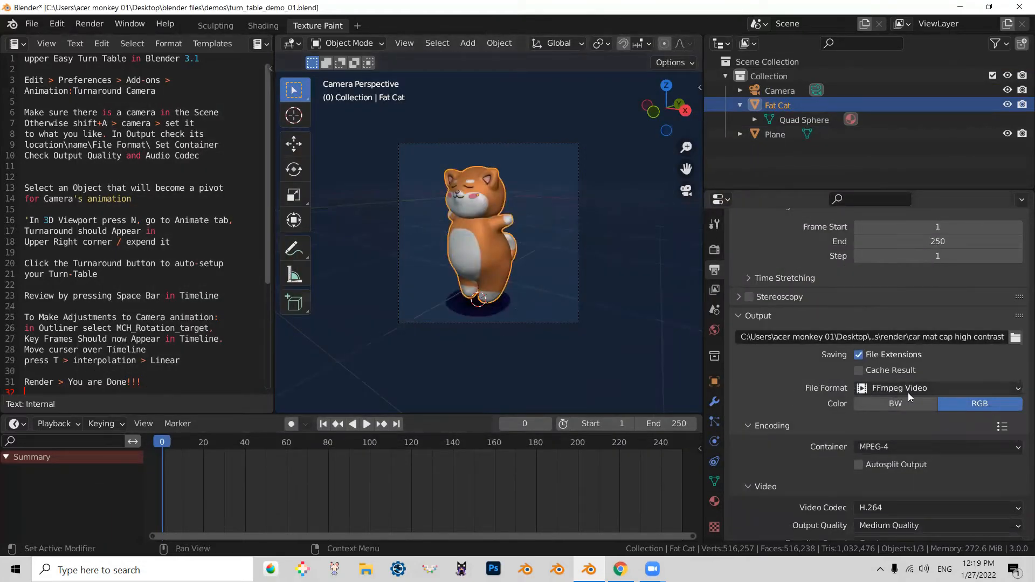
# Set the video encoding's output quality to Perceptually Lossless and check the audio codec.
pyautogui.scroll(-3, 830, 307)
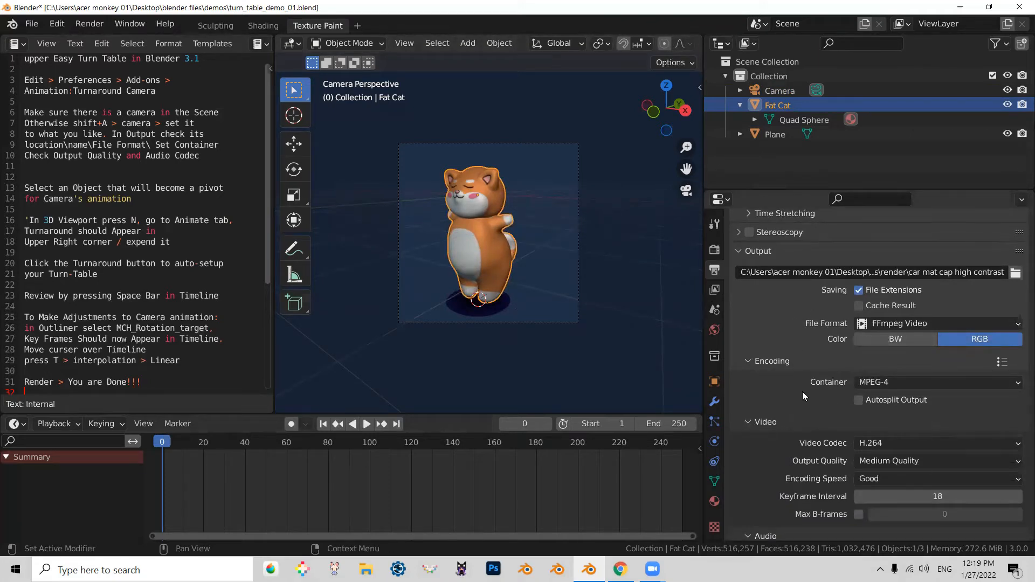
pyautogui.scroll(-1, 838, 302)
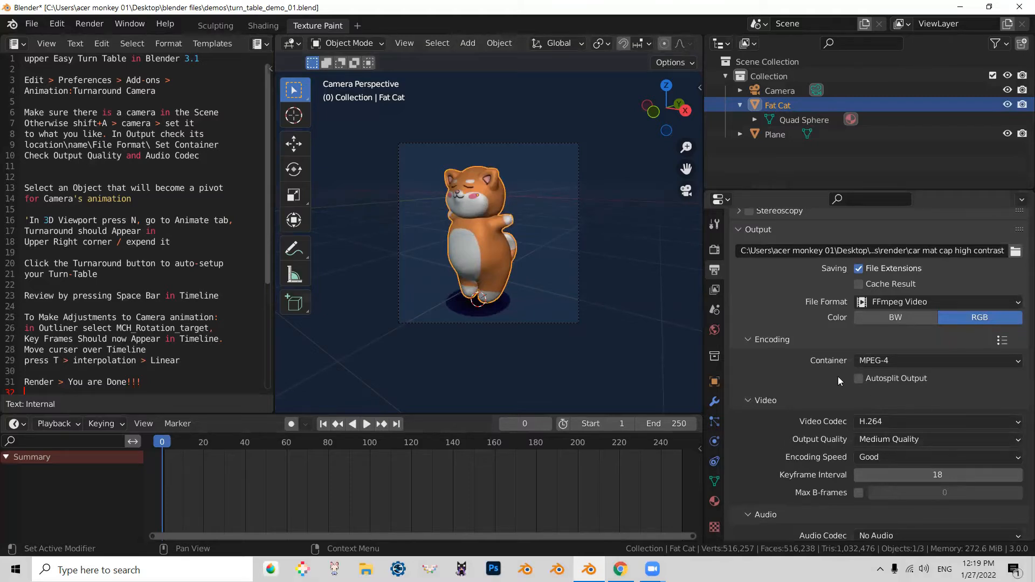
pyautogui.click(913, 439)
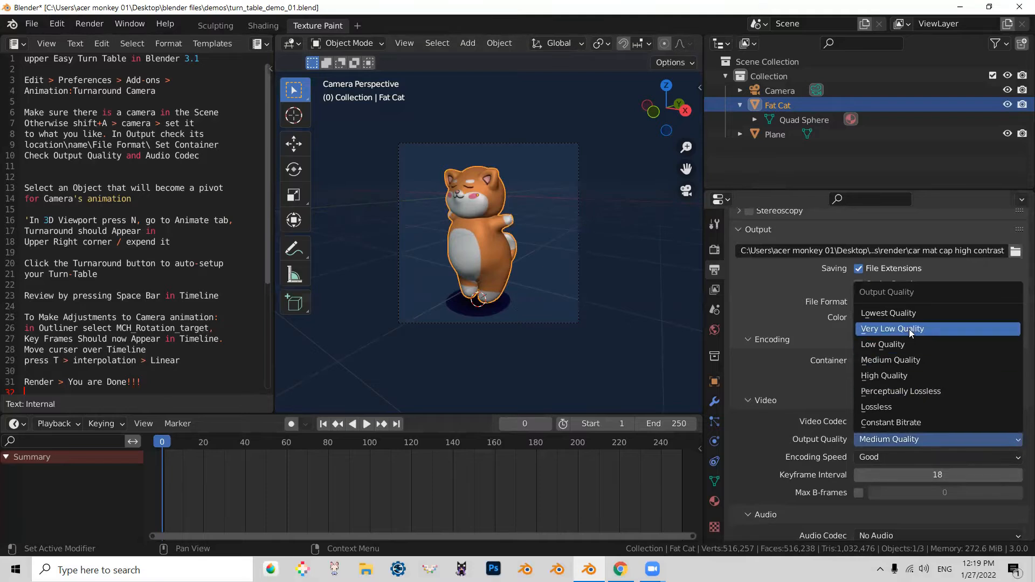
pyautogui.click(919, 392)
pyautogui.scroll(-2, 809, 378)
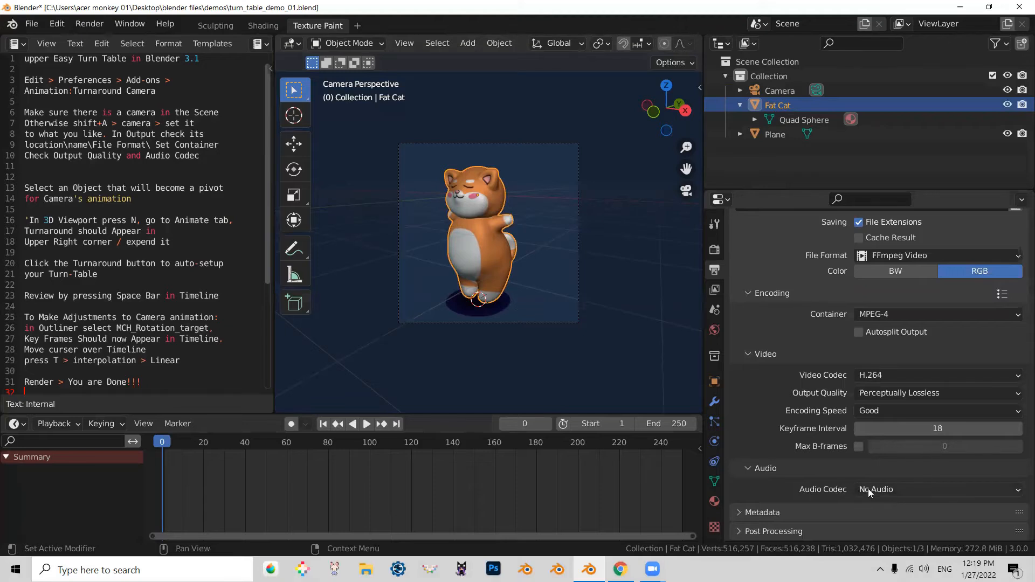
# Change the render output file name to turn_table_demo_ in the demos render folder.
pyautogui.scroll(7, 809, 377)
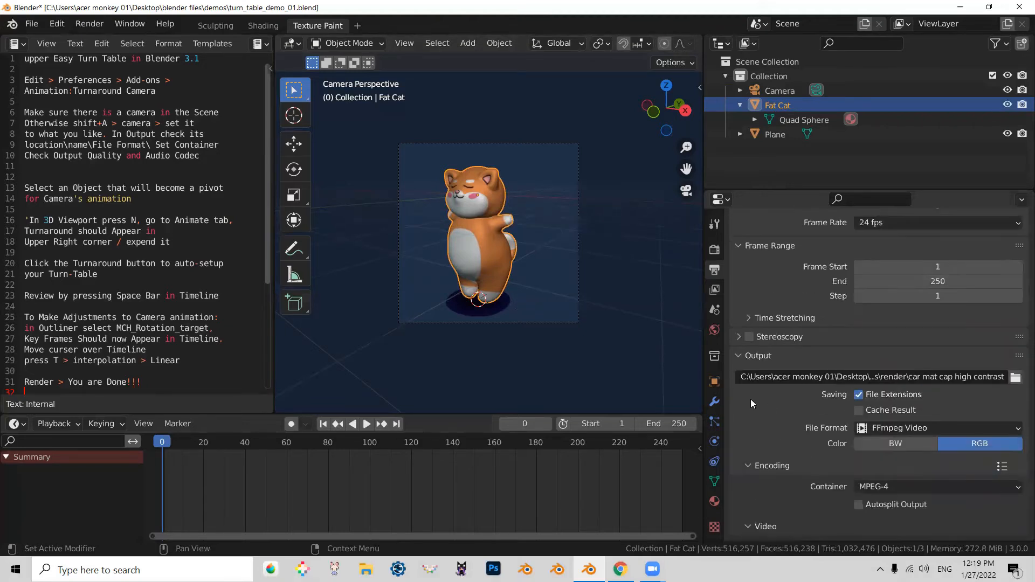
pyautogui.click(1015, 378)
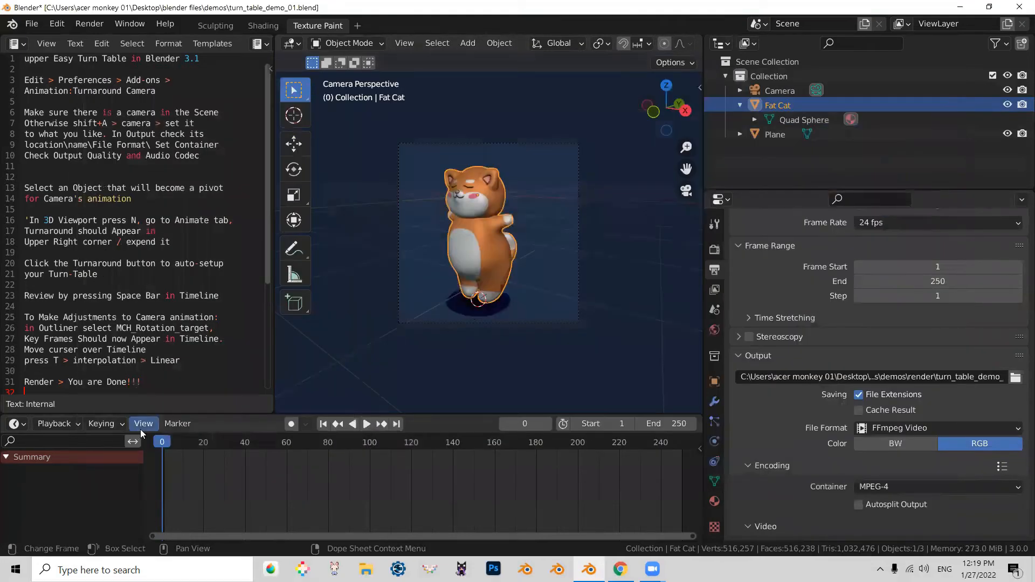
# Check the timeline playback, and create a Turnaround Camera animation around the Fat Cat object with the existing camera.
pyautogui.press('space')
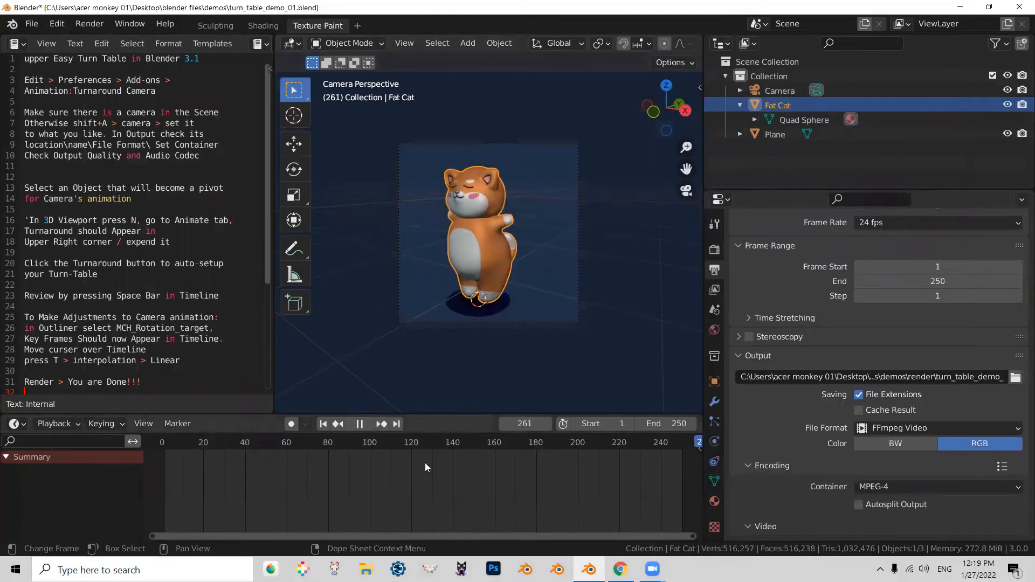
pyautogui.press('Escape')
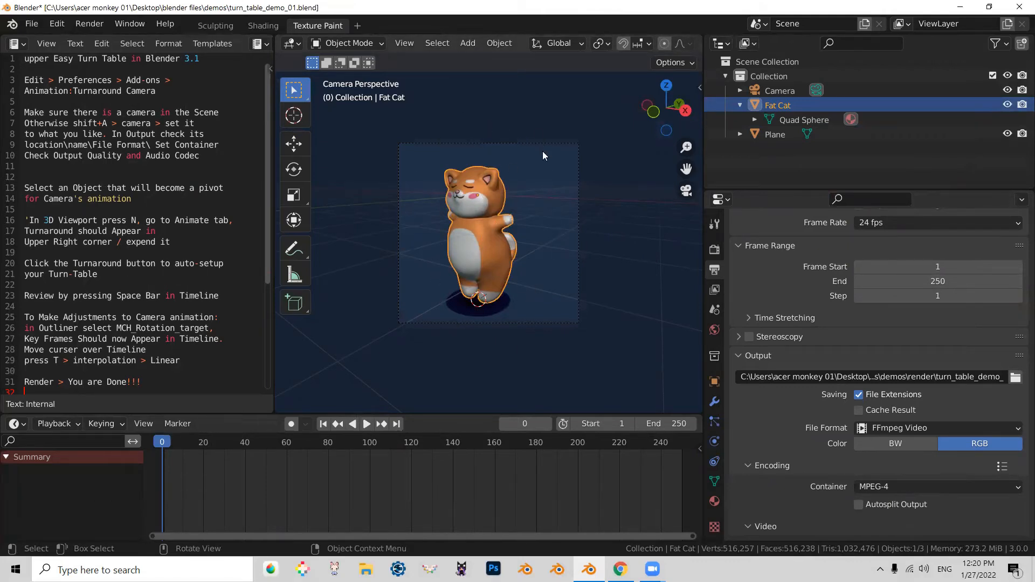
pyautogui.press('n')
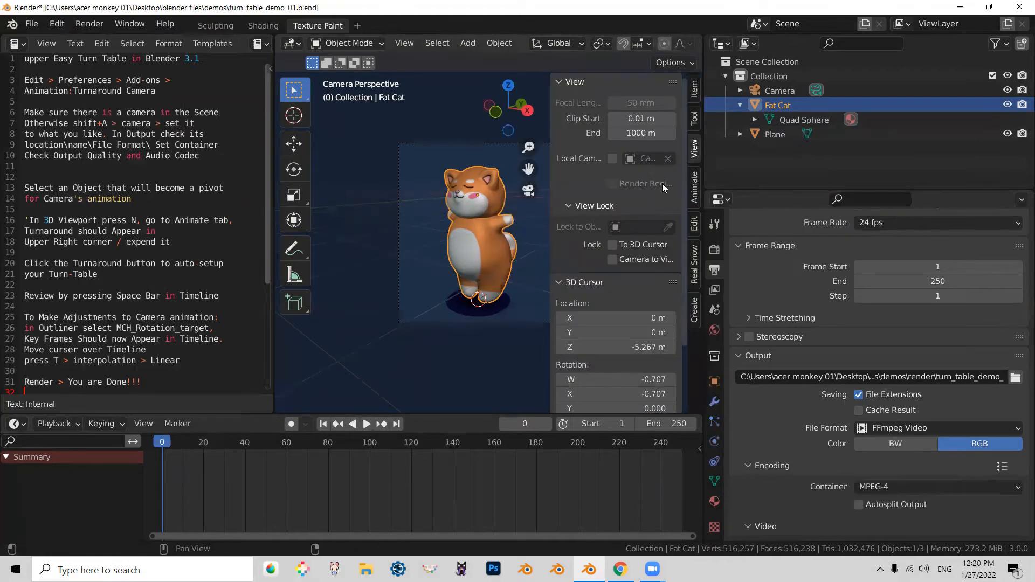
pyautogui.click(696, 194)
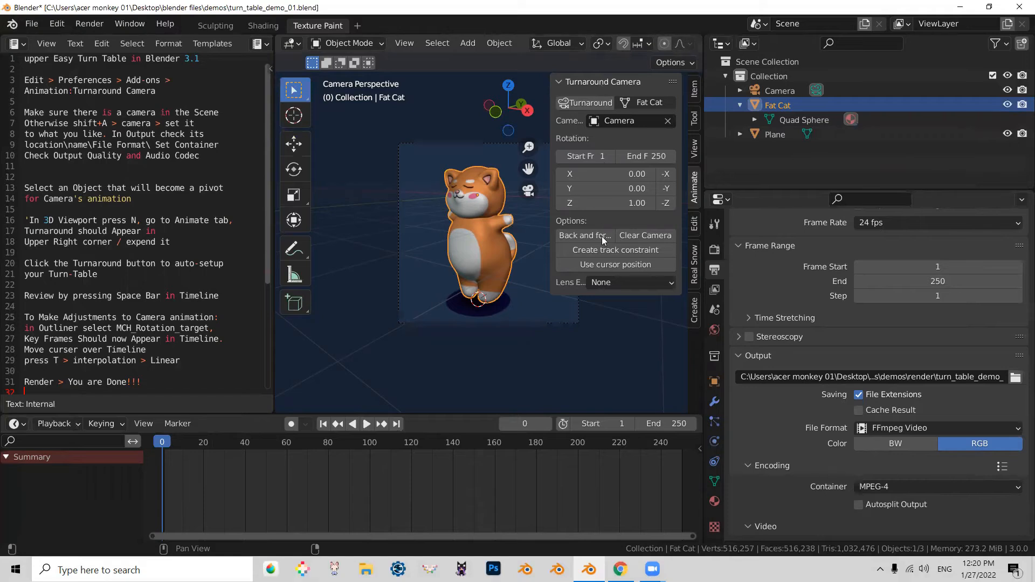
pyautogui.click(579, 102)
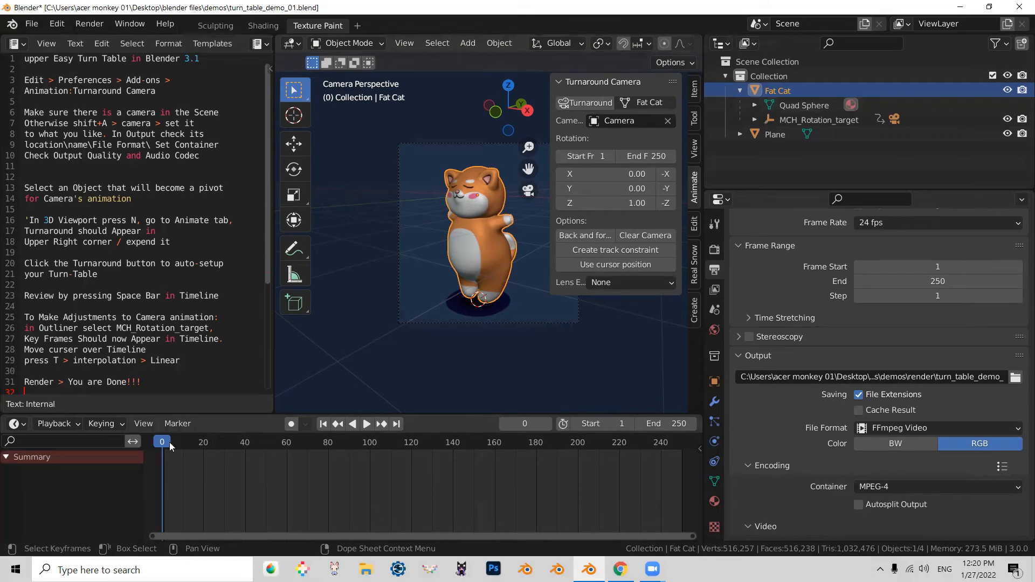
# Preview the camera turnaround in the timeline with the viewport's sidebar hidden, and stop the playback.
pyautogui.press('space')
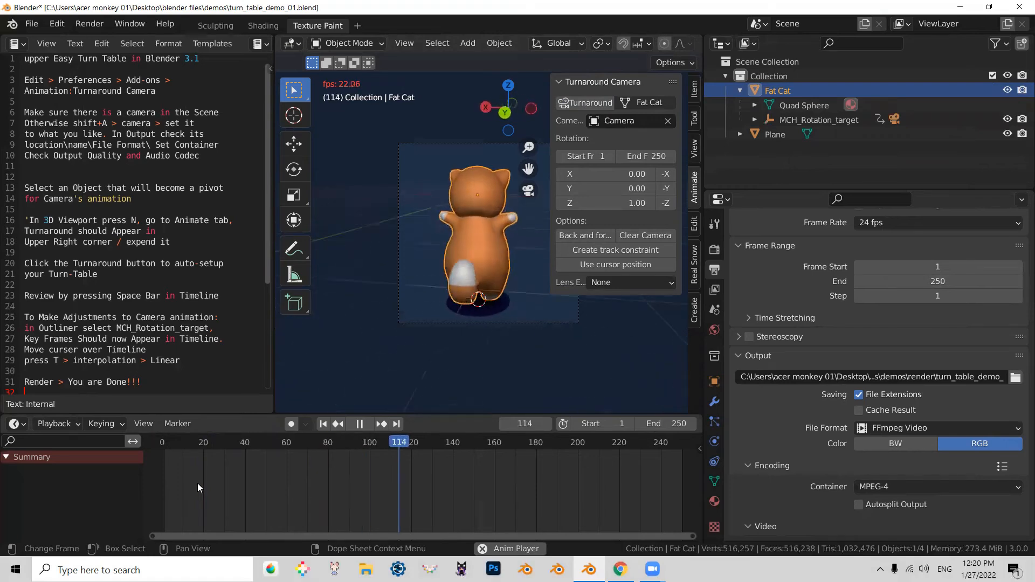
pyautogui.press('n')
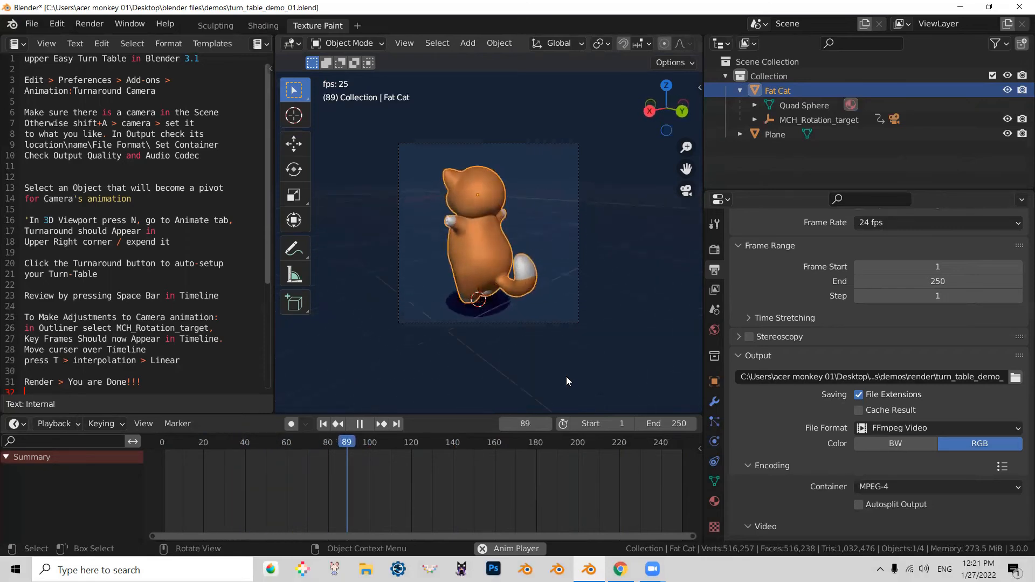
pyautogui.press('space')
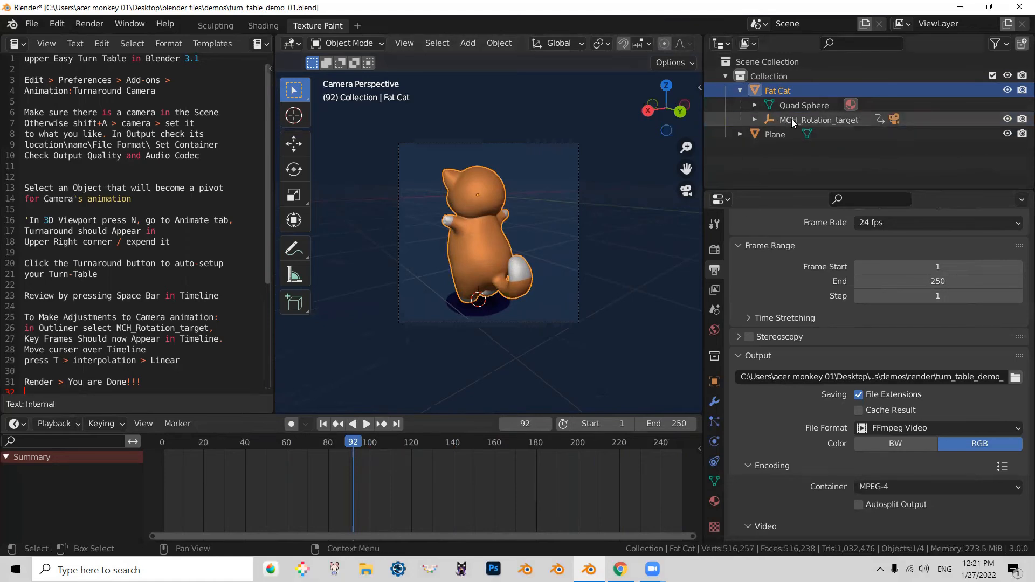
# Set the MCH_Rotation_target keyframes to Linear interpolation and play the animation to check the rotation.
pyautogui.click(869, 117)
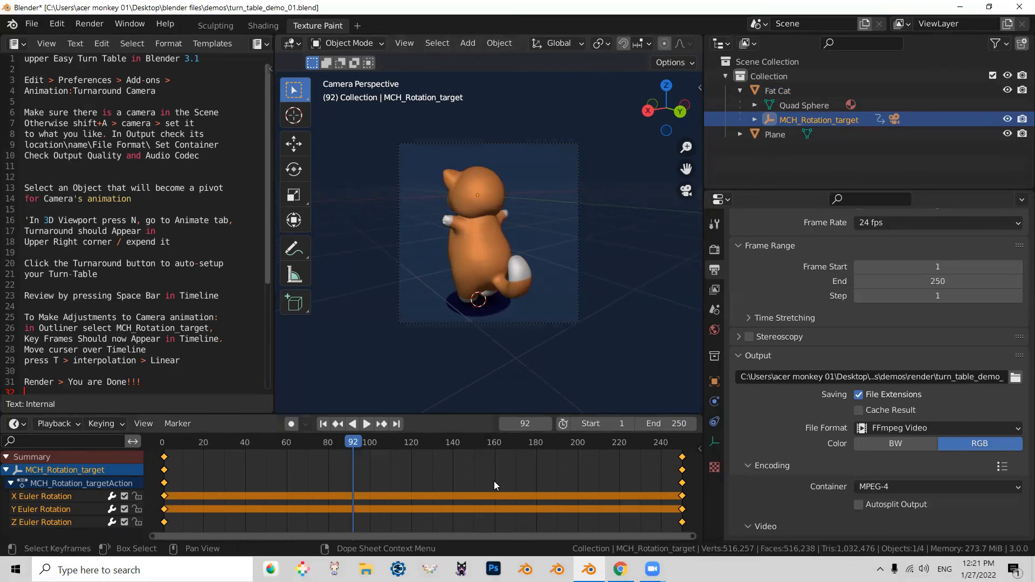
pyautogui.press('t')
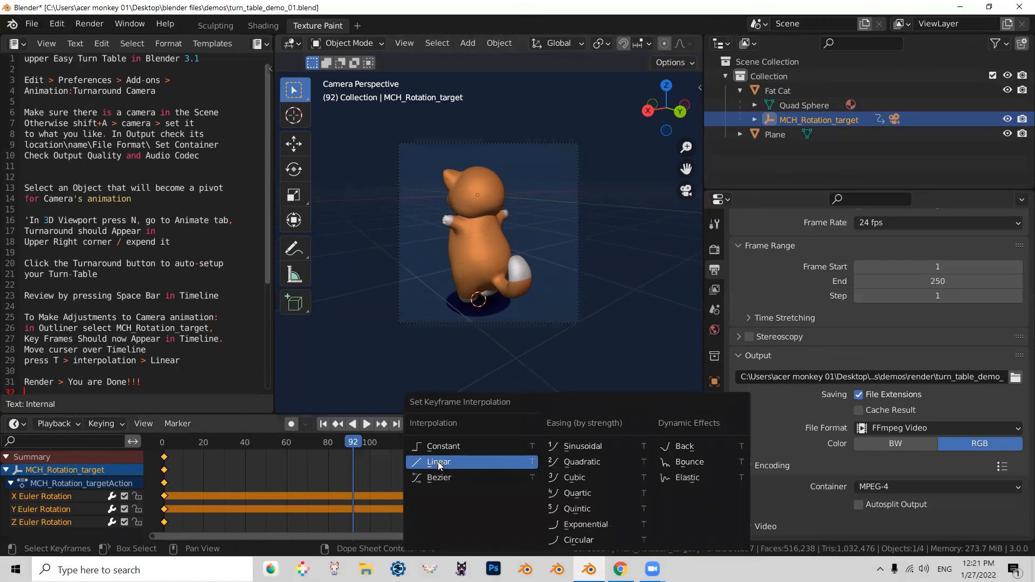
pyautogui.click(439, 464)
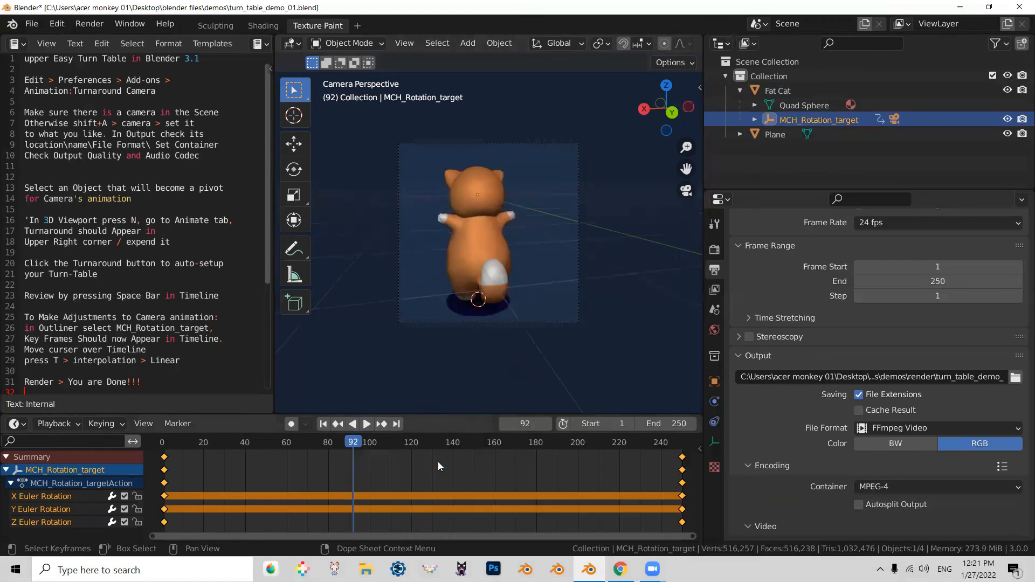
pyautogui.press('space')
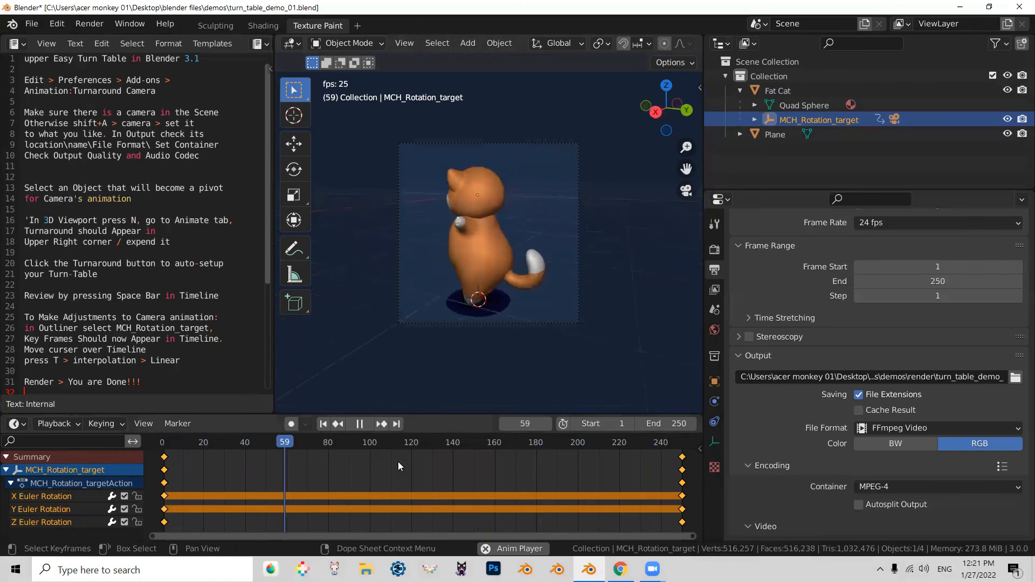
pyautogui.press('space')
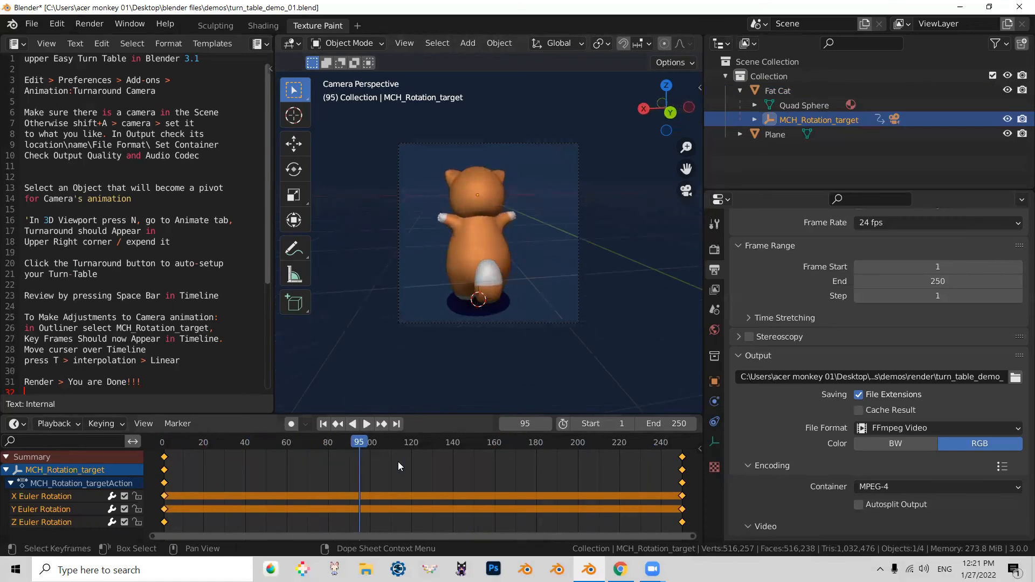
# Start rendering the turntable animation to the video file.
pyautogui.press('ctrl')
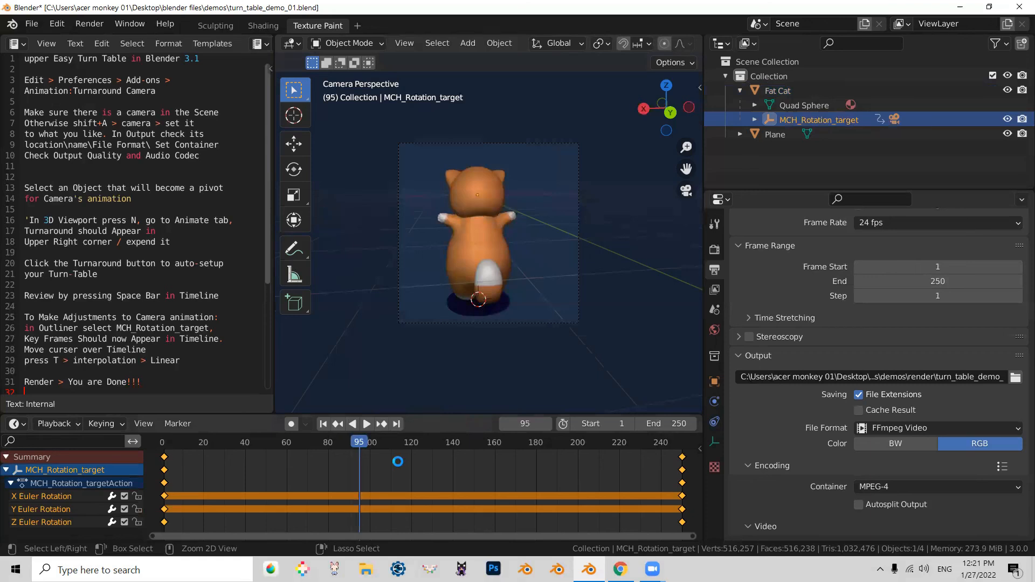
pyautogui.hotkey('ctrl', 'F12')
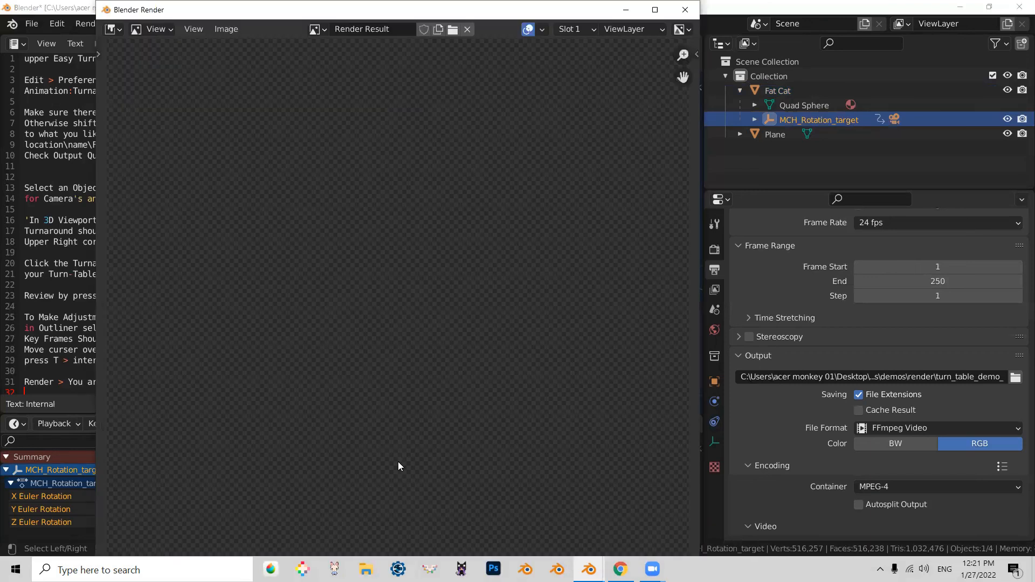